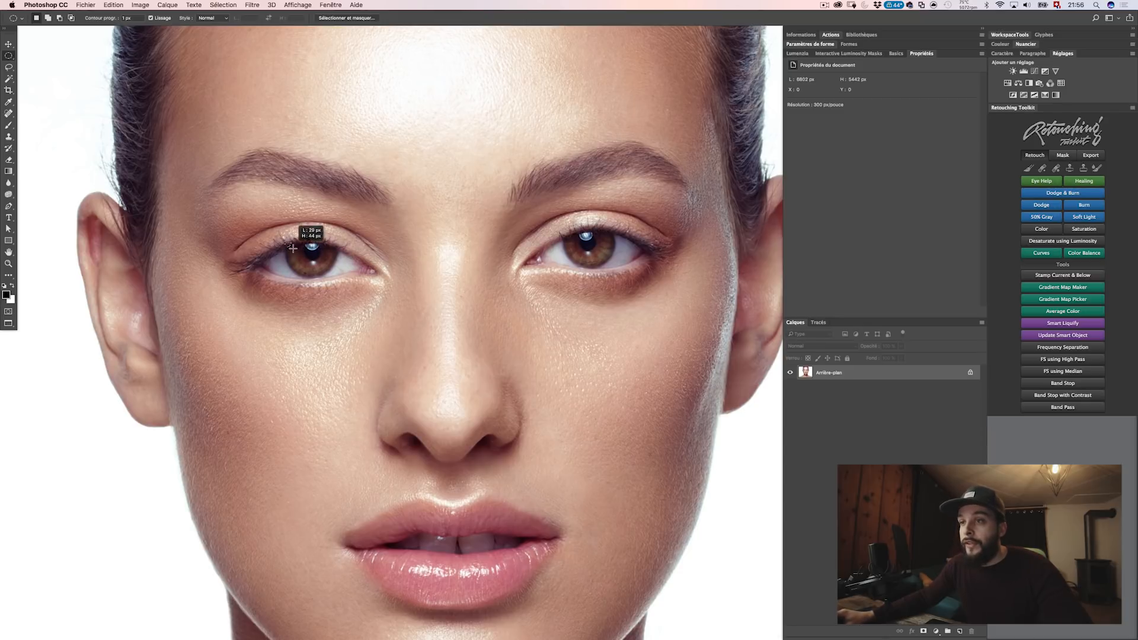
Step: Select both irises with circular selections drawn with the Elliptical Marquee tool
left_click_drag(293, 249, 339, 278)
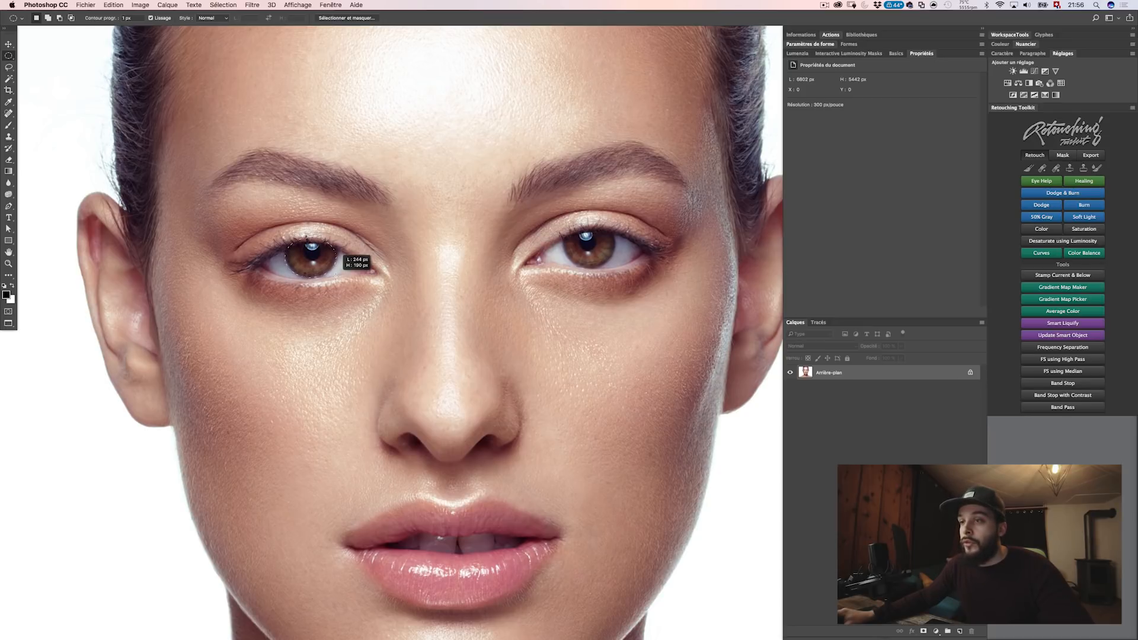
left_click_drag(339, 278, 339, 278)
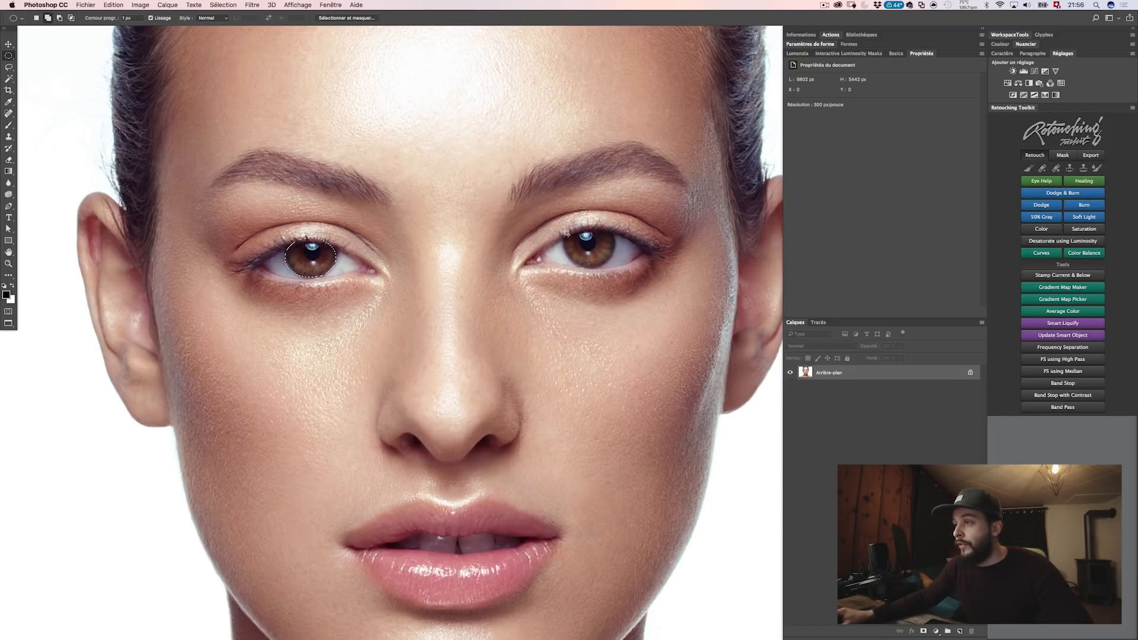
left_click_drag(566, 230, 616, 269)
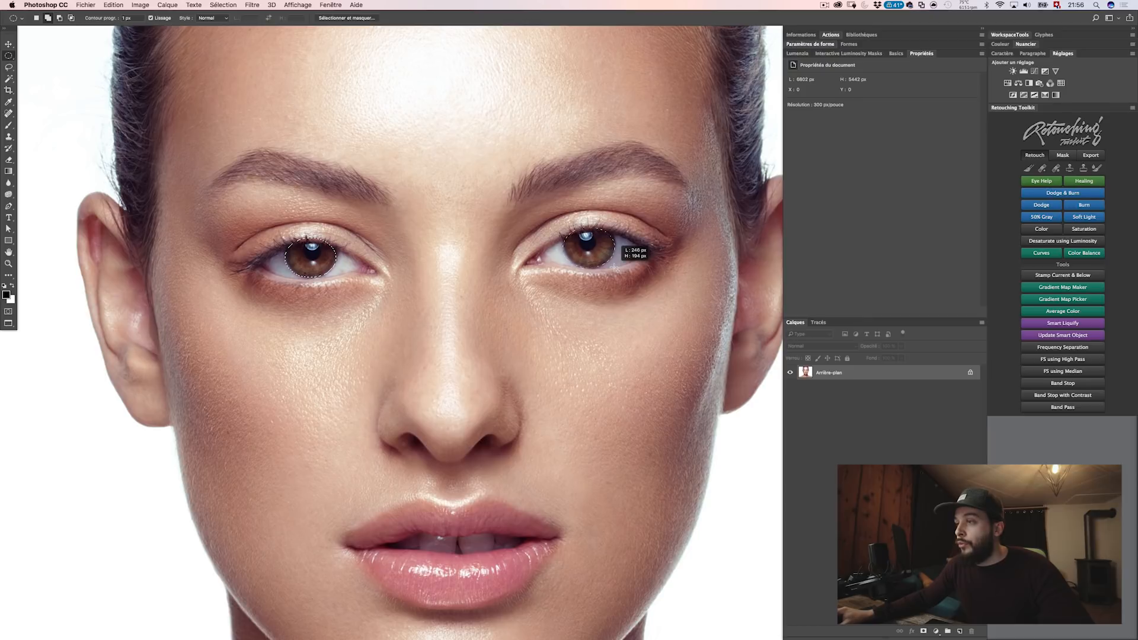
left_click_drag(615, 269, 616, 269)
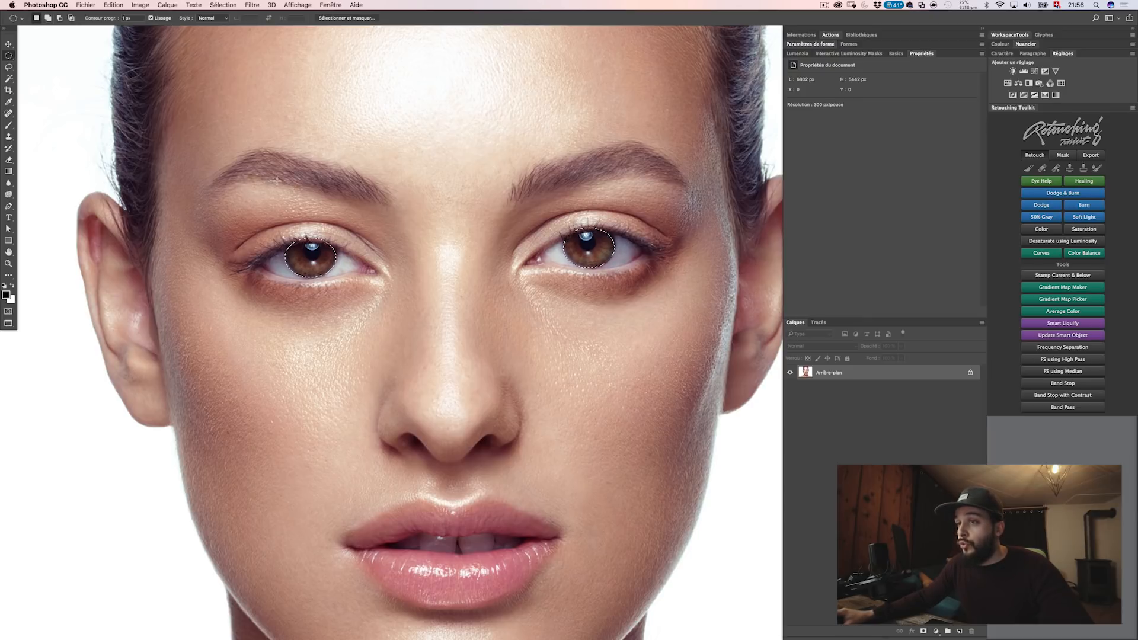
Step: Soften the edges of the iris selection by applying a Gaussian Blur in Quick Mask mode, and return to the normal selection
key("q")
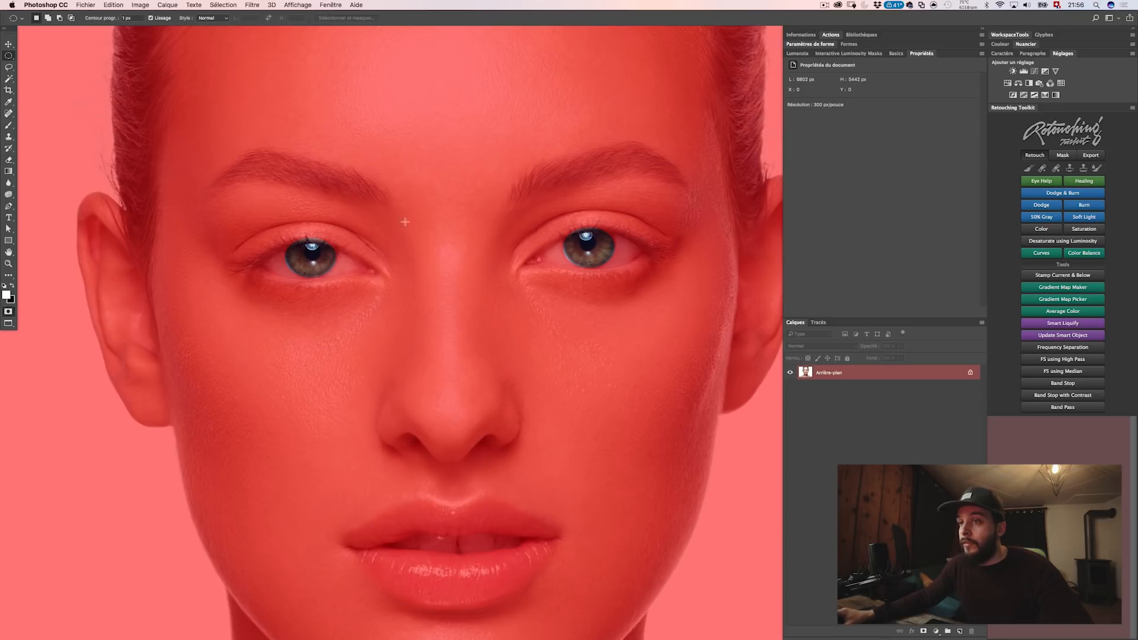
left_click(259, 3)
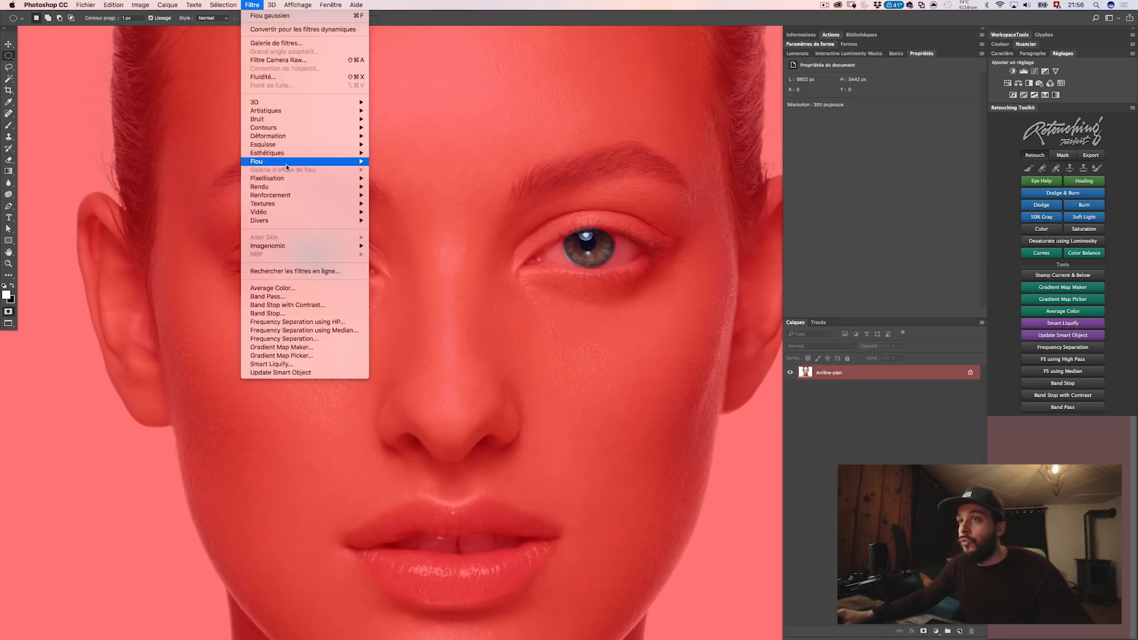
mouse_move(288, 163)
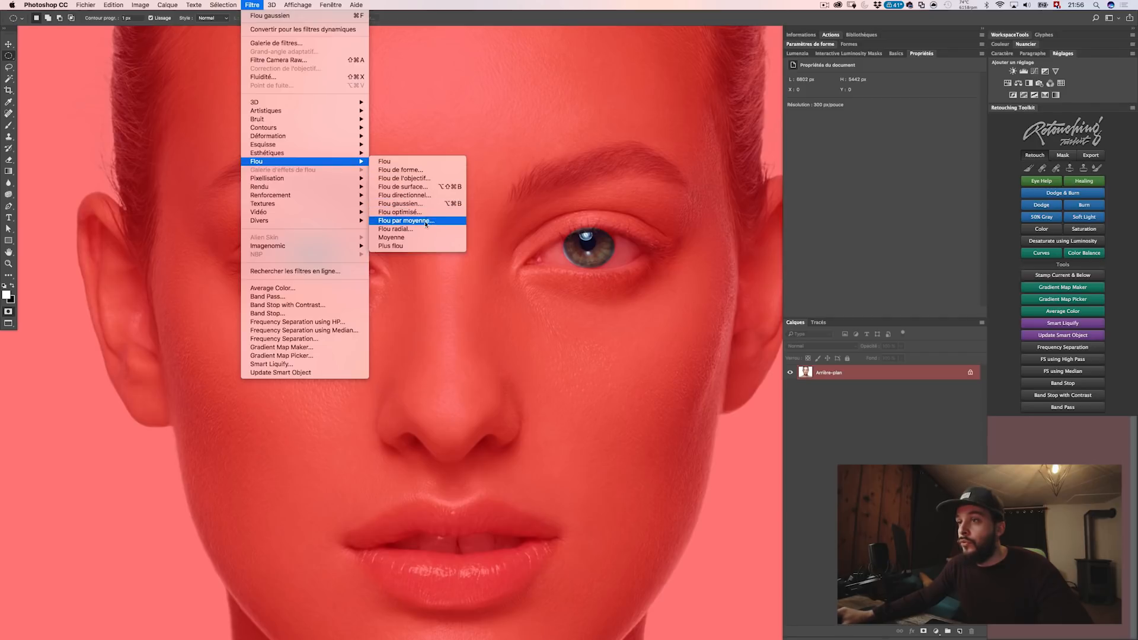
left_click(400, 203)
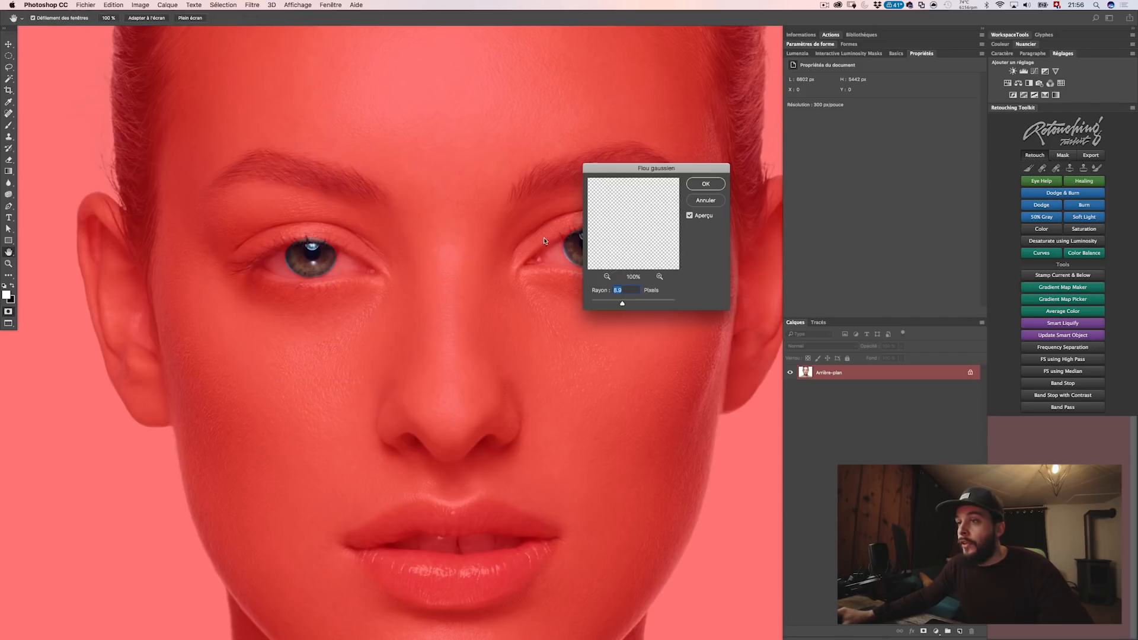
left_click_drag(656, 167, 434, 67)
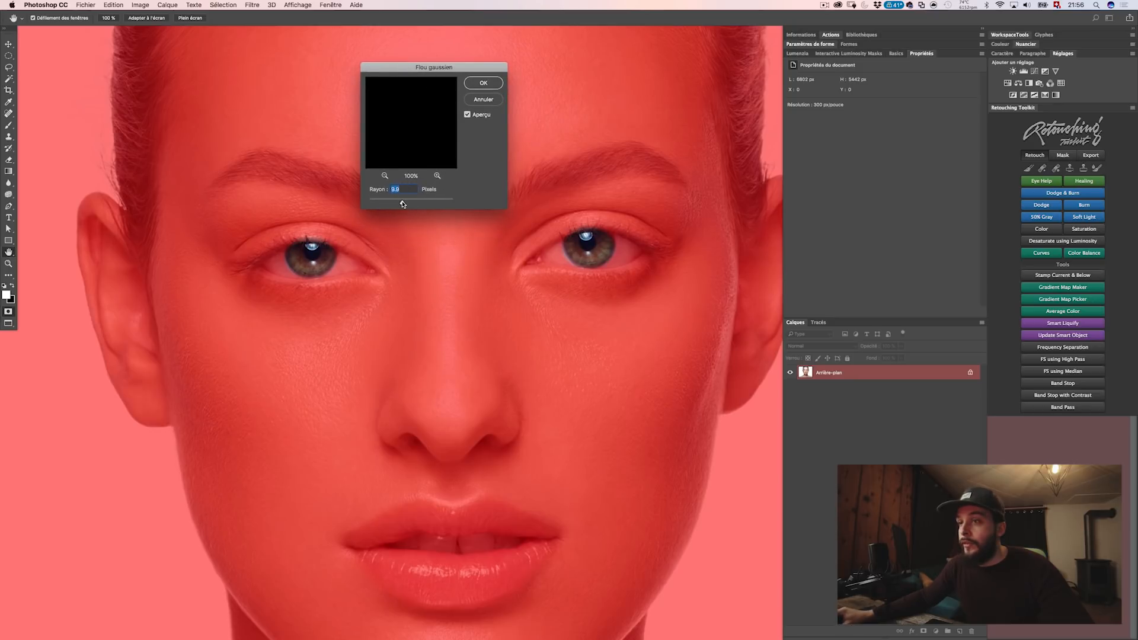
left_click_drag(402, 205, 406, 203)
left_click(483, 81)
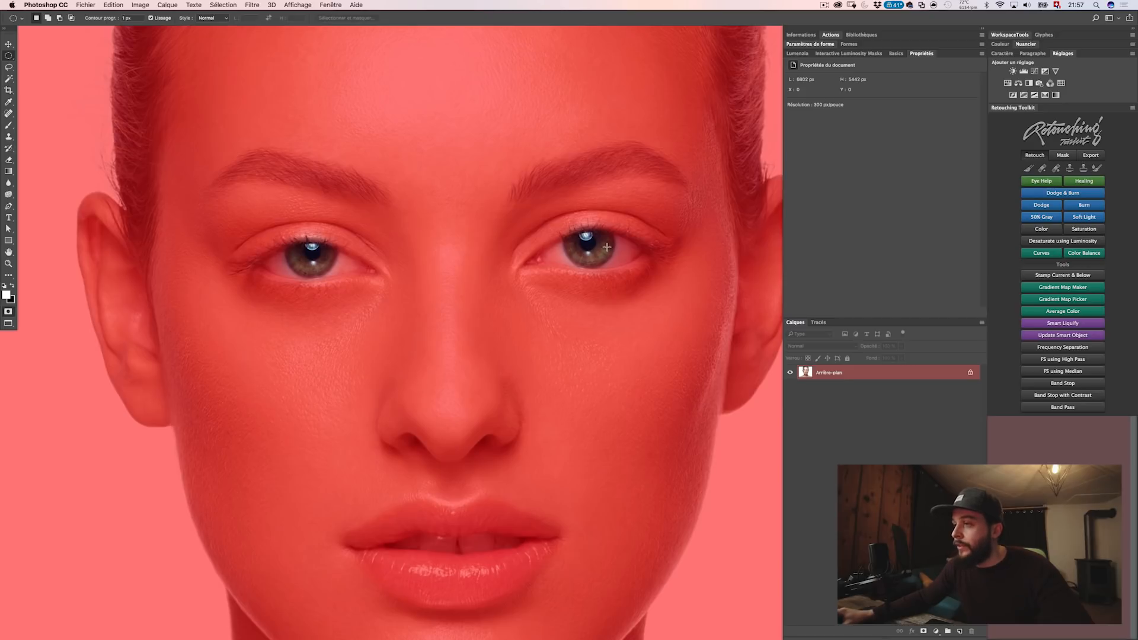
key("q")
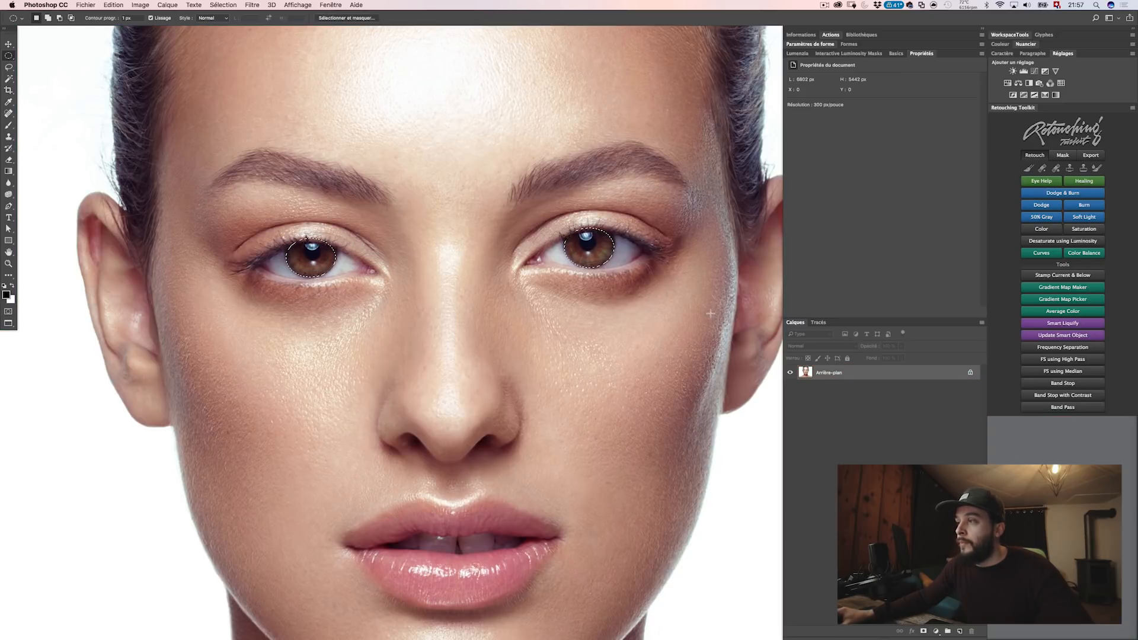
Step: Add a Hue/Saturation adjustment layer masked to the two irises and inspect its layer mask on its own
left_click(1009, 84)
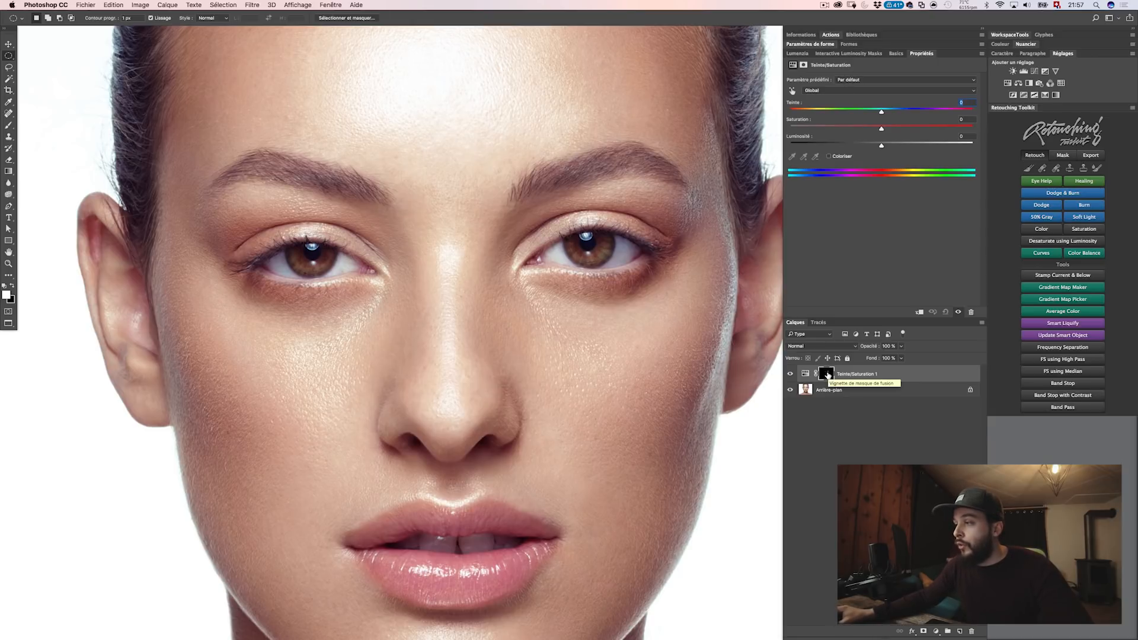
left_click(827, 375, "alt")
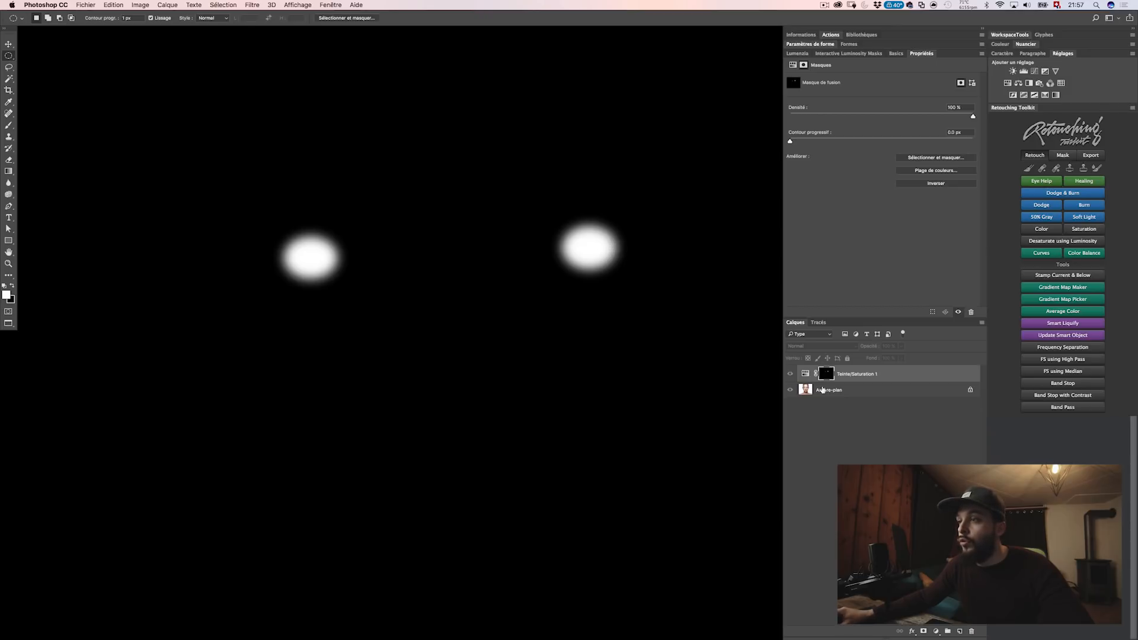
left_click(829, 374, "alt")
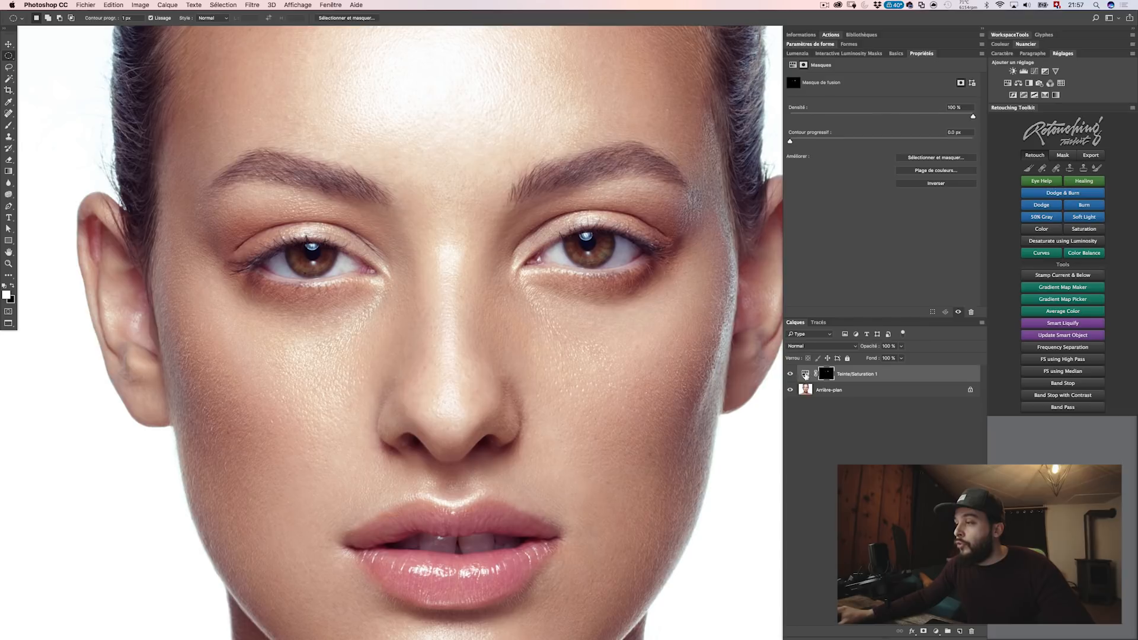
Step: Set the Hue/Saturation layer's blend mode to Couleur and its hue to -165 to turn the irises blue
left_click(806, 373)
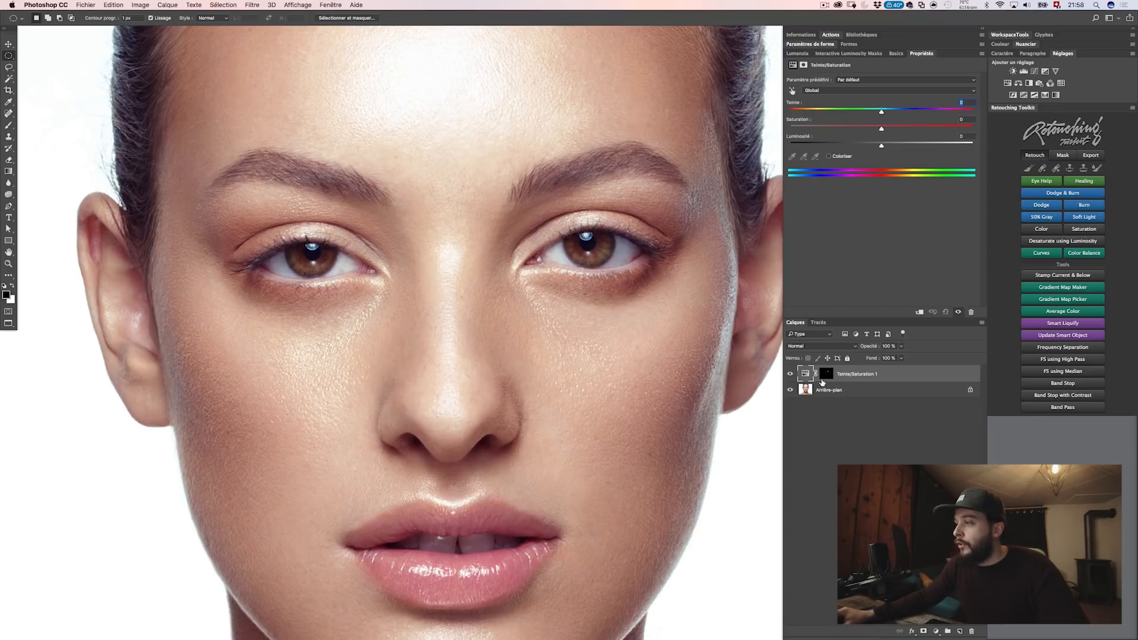
left_click(812, 348)
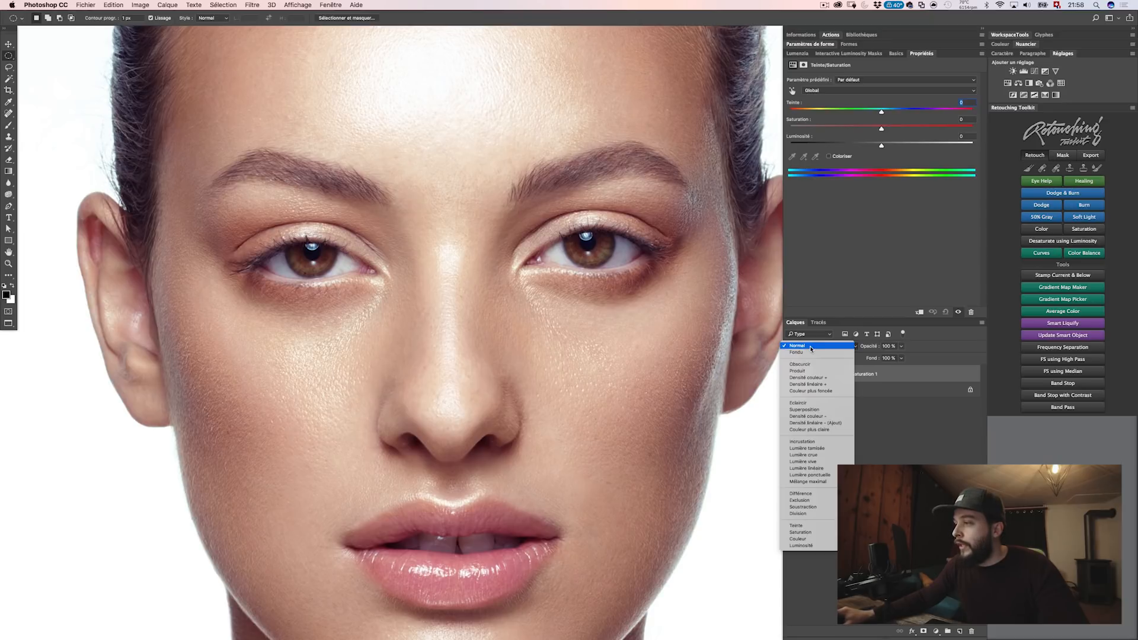
left_click(814, 537)
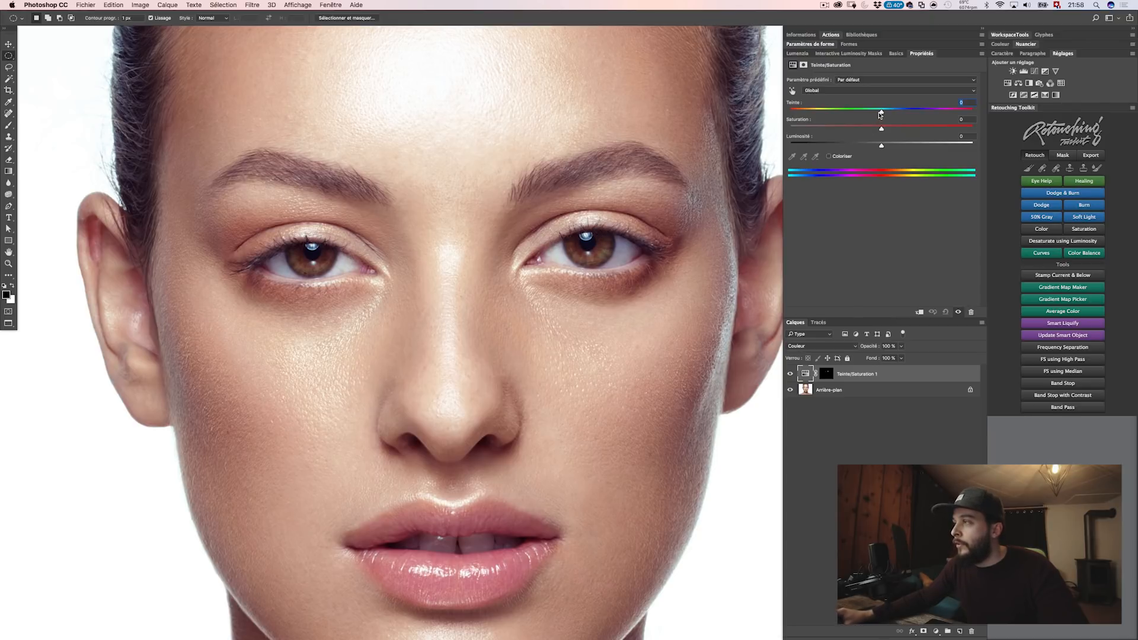
left_click(881, 112)
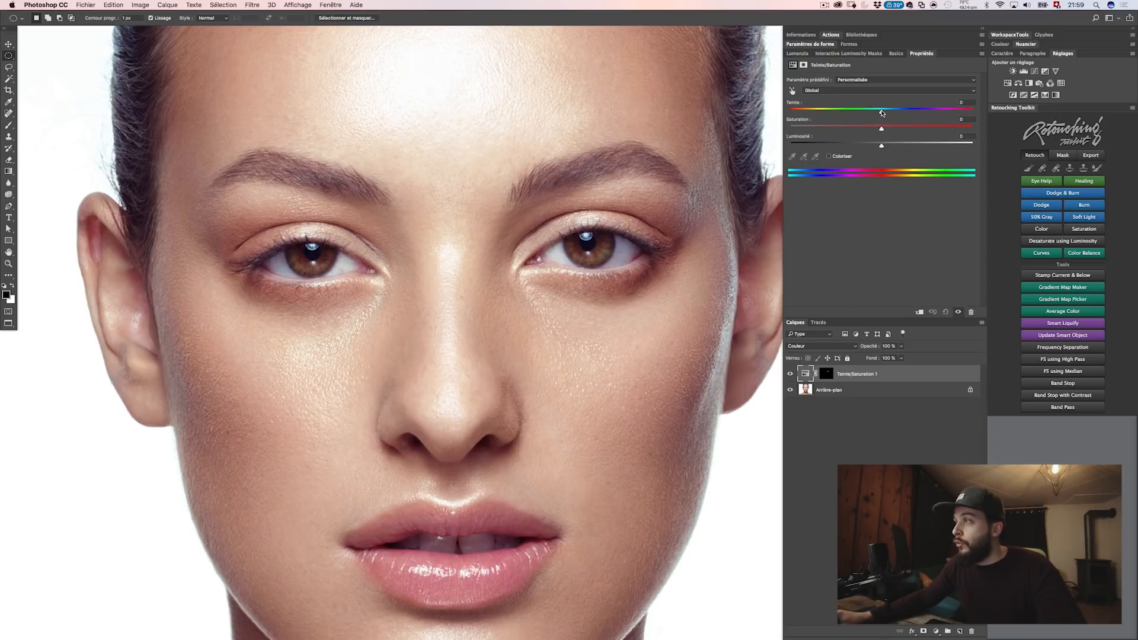
left_click_drag(882, 113, 798, 95)
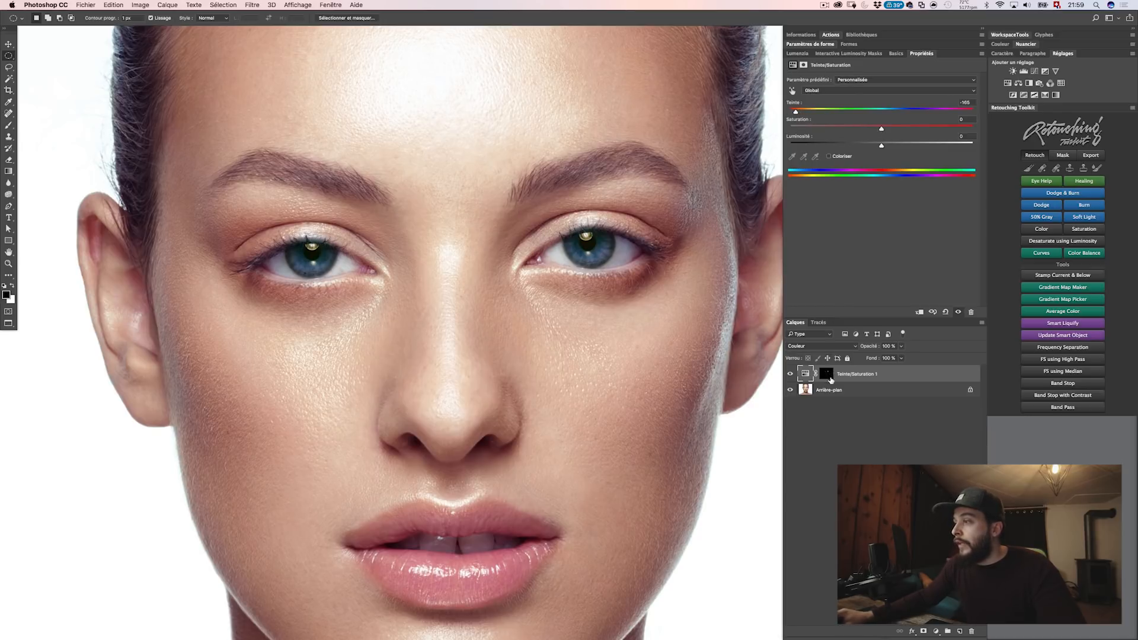
Step: Paint black on the adjustment's layer mask to remove the colour from the upper eyelid edges and the light reflections in both eyes
left_click(828, 374)
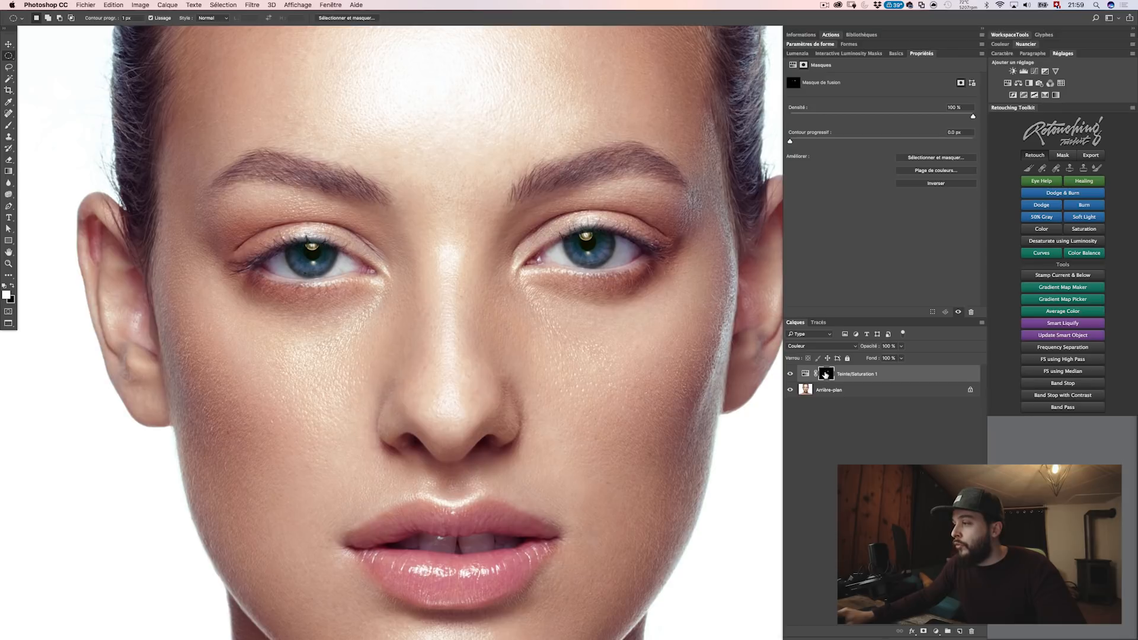
key("b")
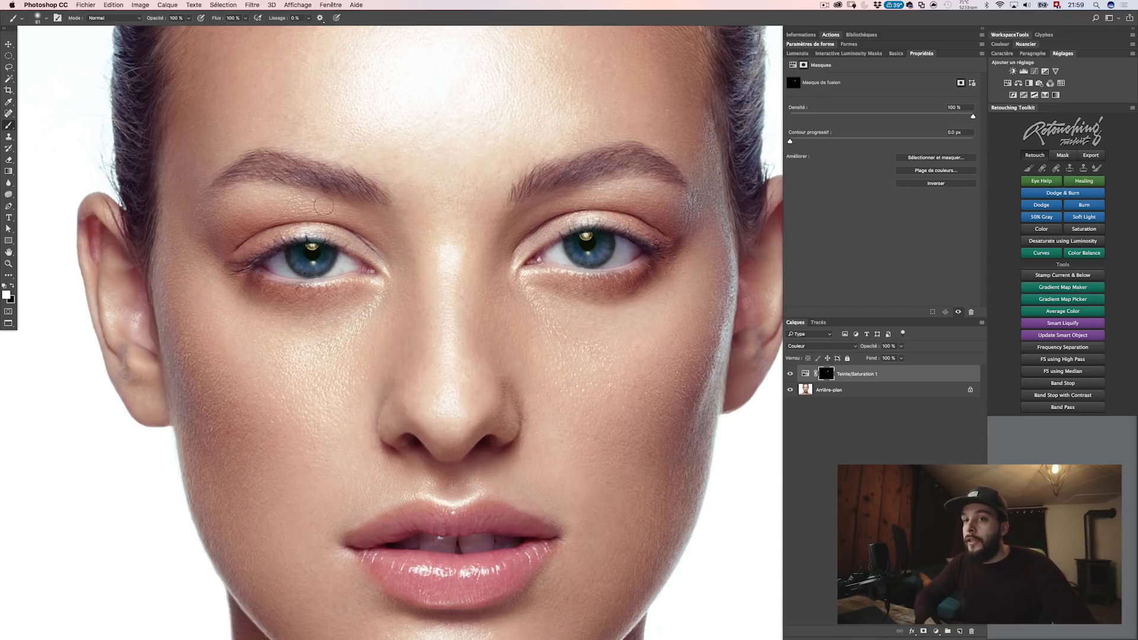
left_click_drag(346, 205, 343, 206)
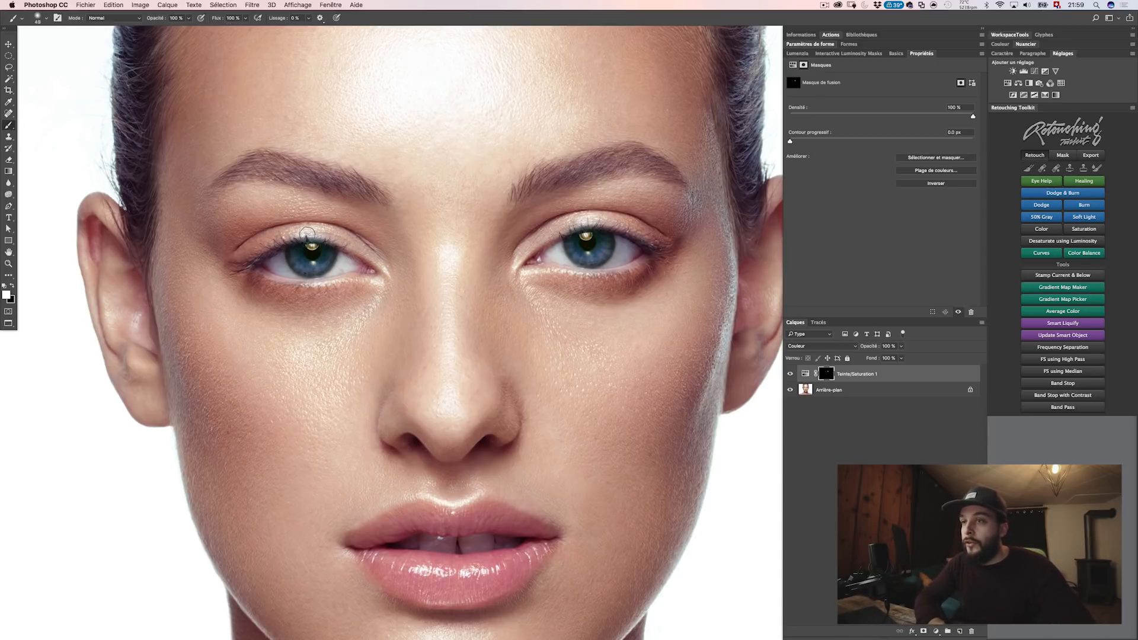
key("x")
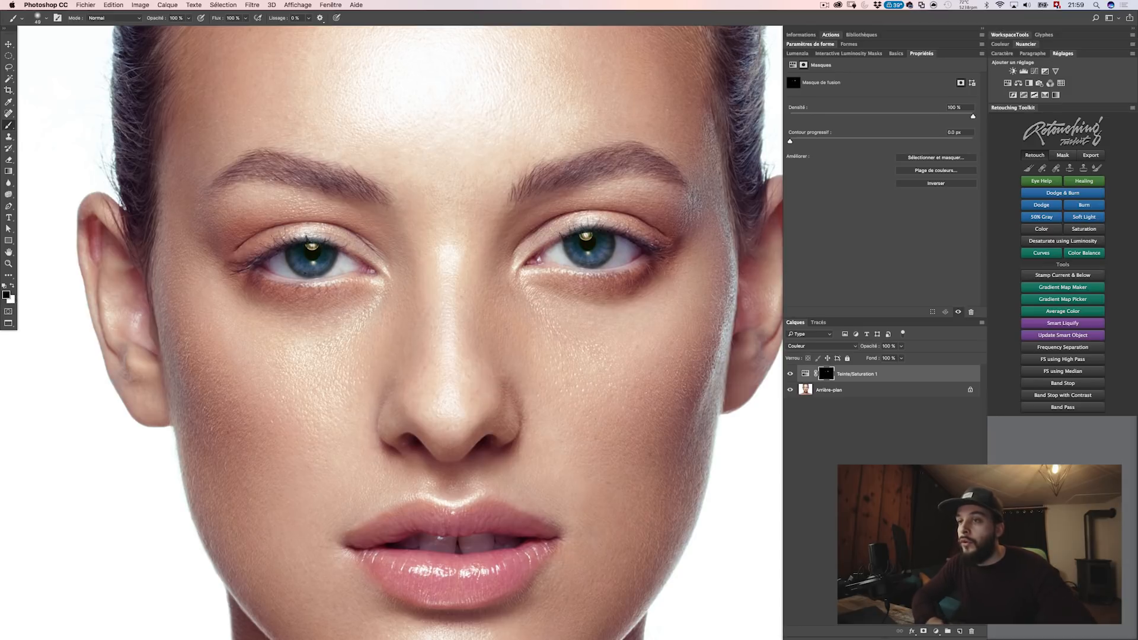
left_click_drag(299, 226, 301, 228)
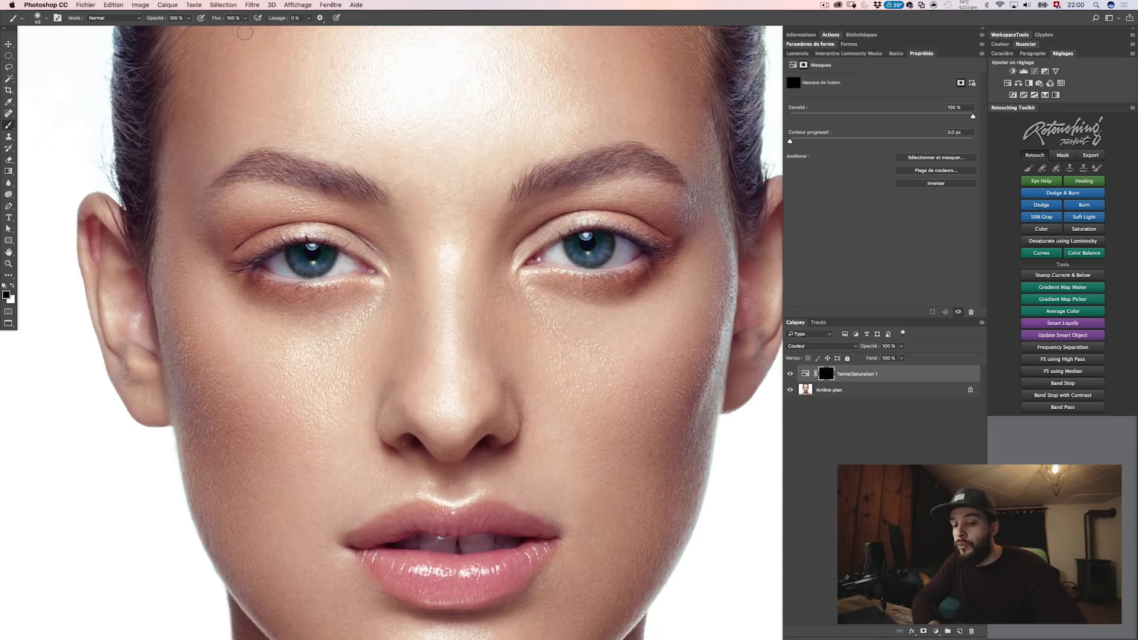
Step: Set the brush to 100% opacity and 20% flow
key("2")
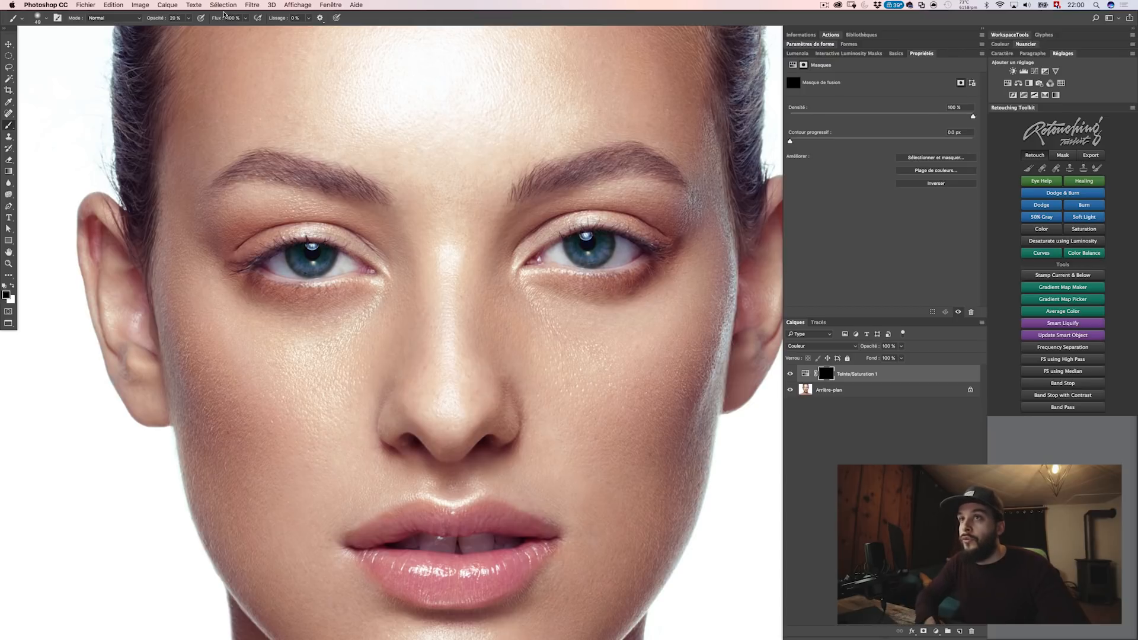
left_click(246, 19)
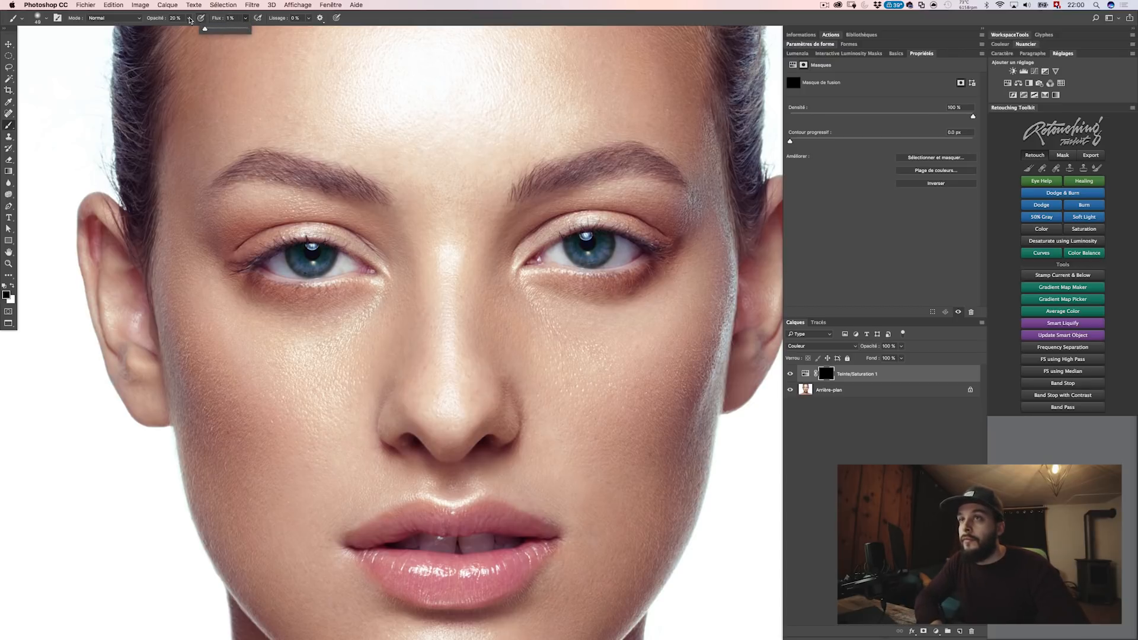
left_click(190, 20)
left_click(217, 21)
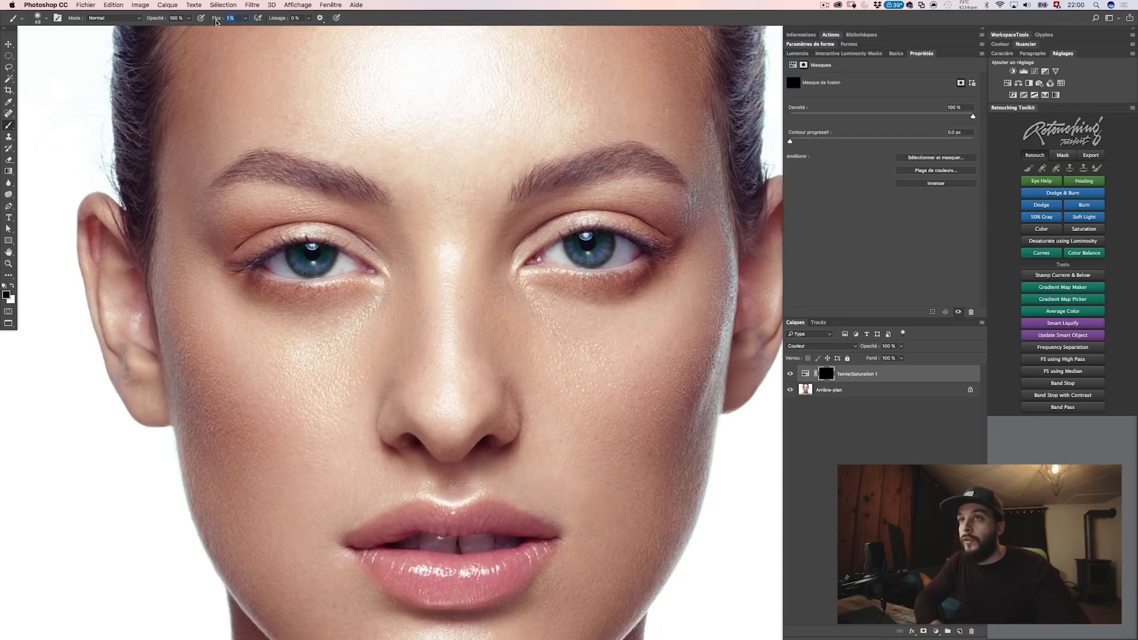
type("20")
key("Return")
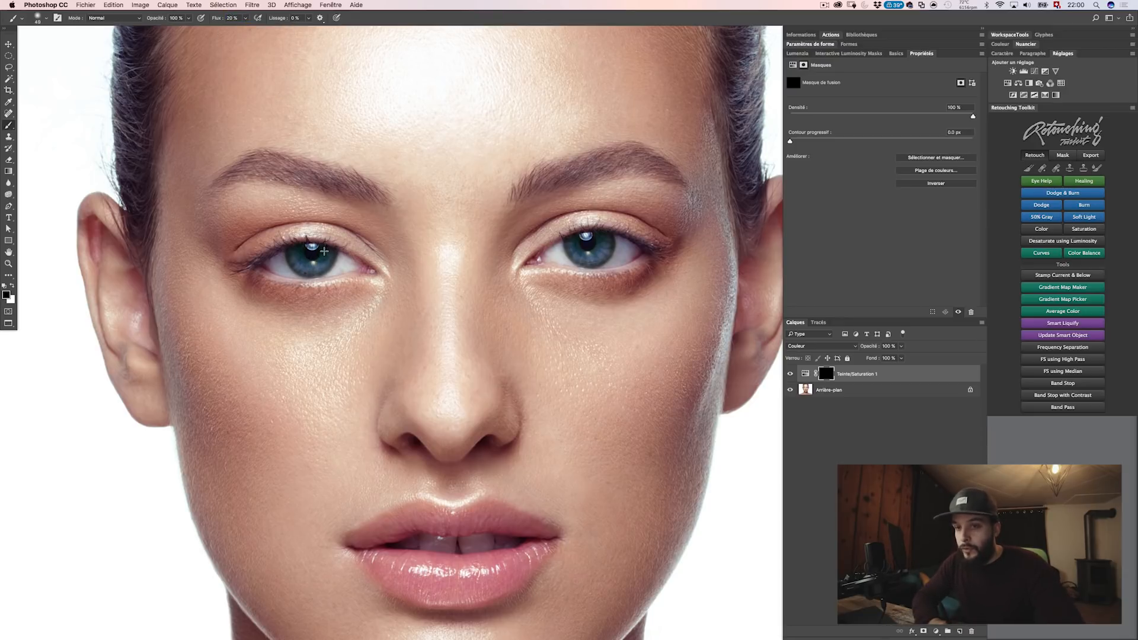
Step: Refine the mask over the pupils and irises of both eyes with soft black and white brush strokes
left_click_drag(313, 244, 311, 258)
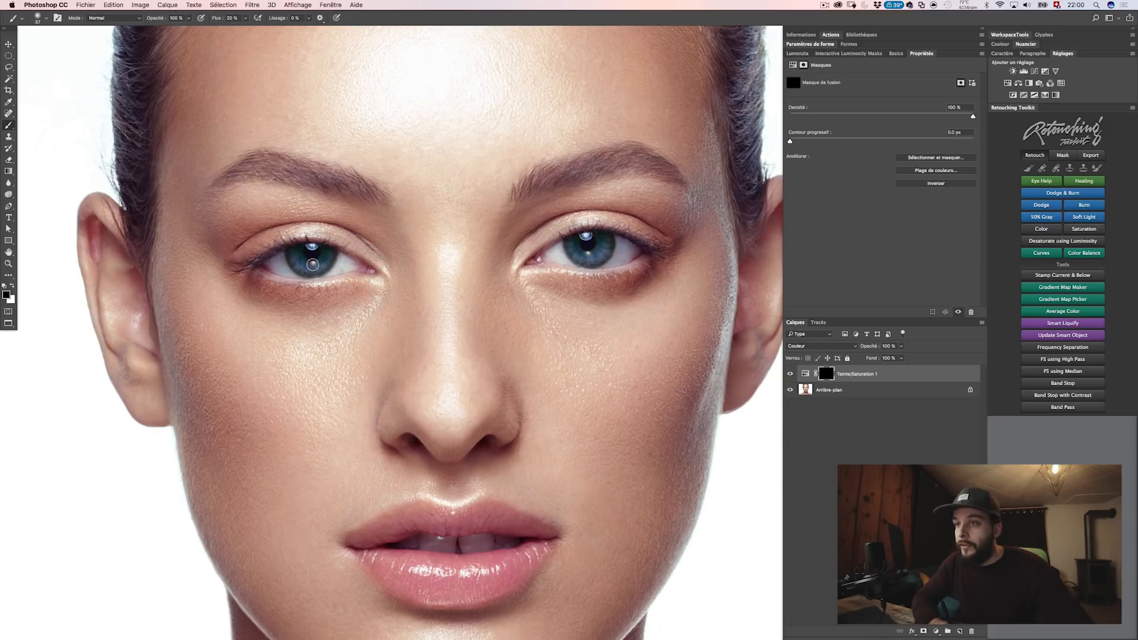
key("x")
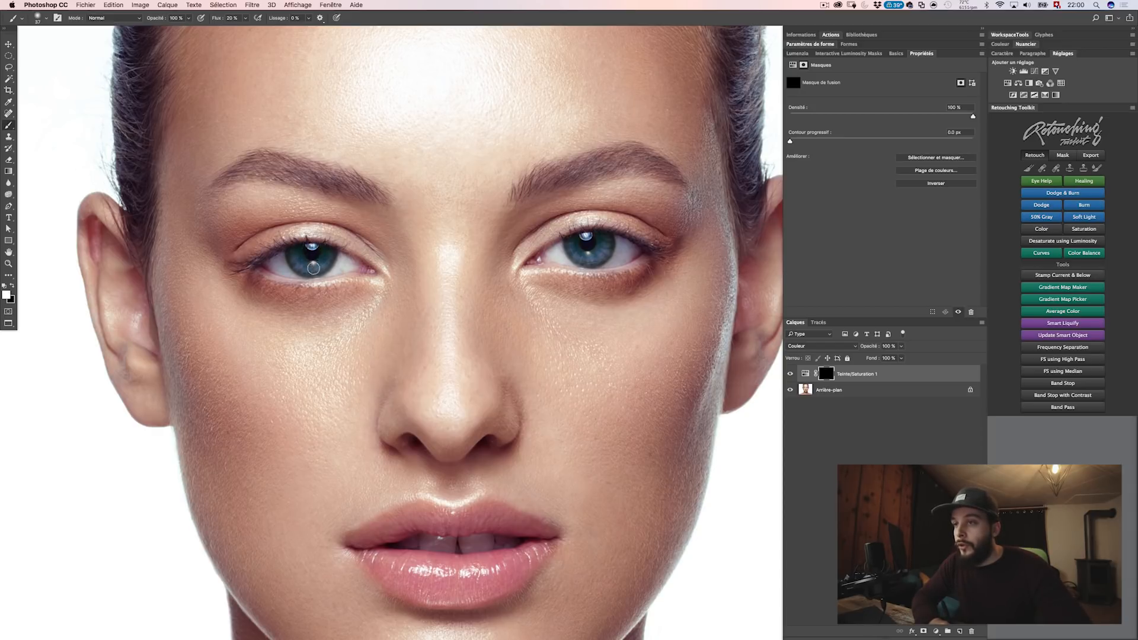
mouse_move(313, 268)
left_mouse_down()
mouse_move(344, 273)
mouse_move(321, 265)
left_mouse_up()
key("x")
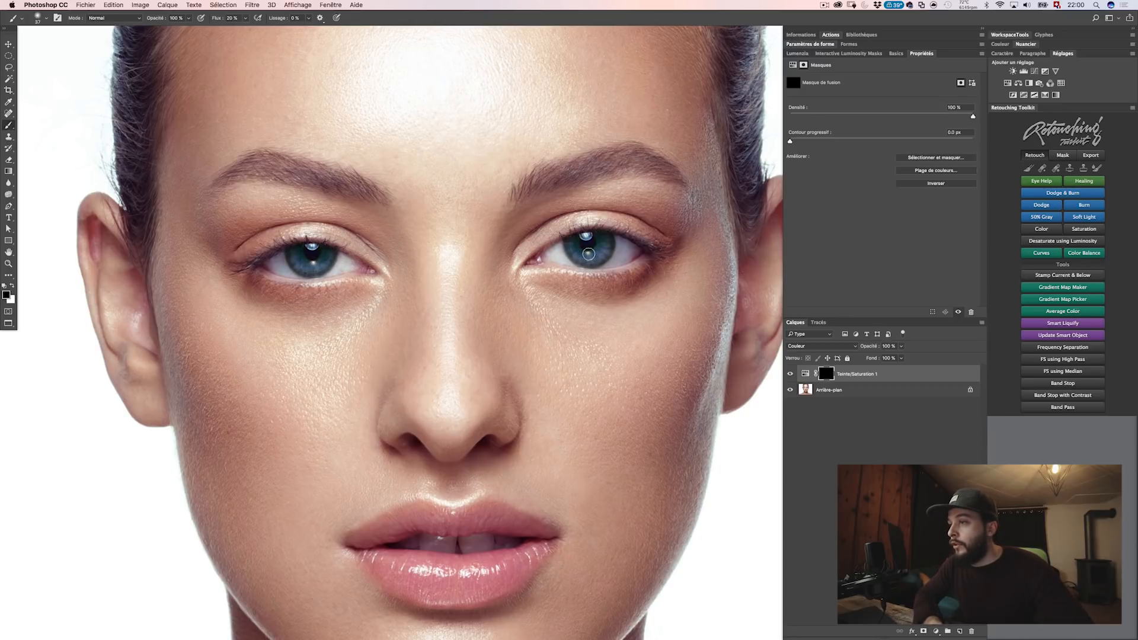
key("x")
left_click_drag(586, 263, 583, 260)
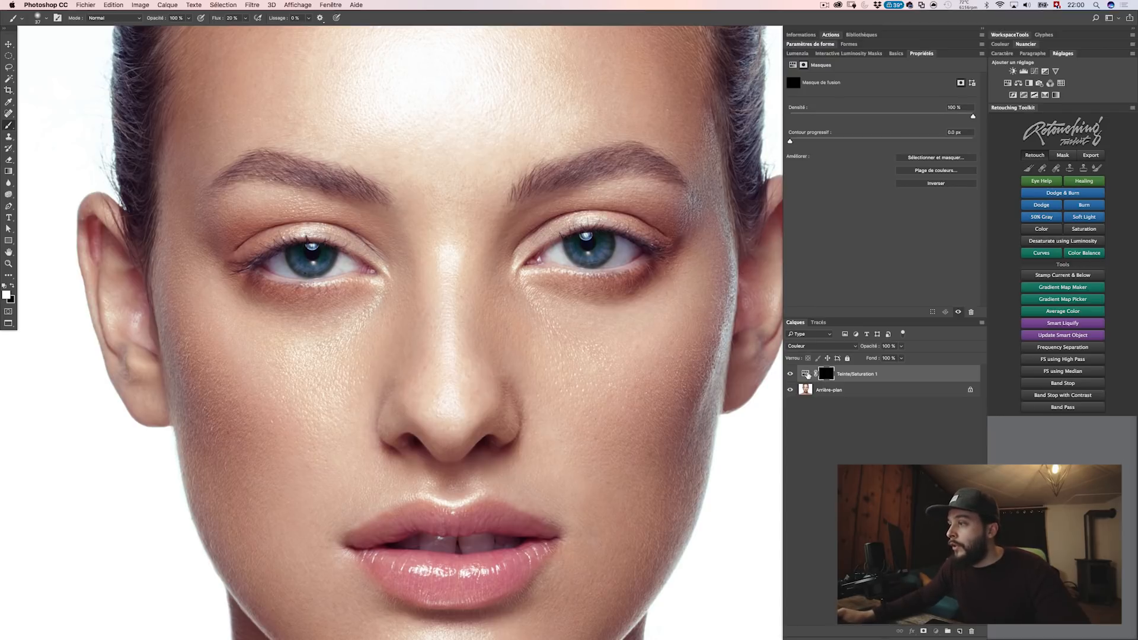
Step: Reduce the saturation of the eyes' Hue/Saturation adjustment to -11 and check the whole face
left_click(805, 373)
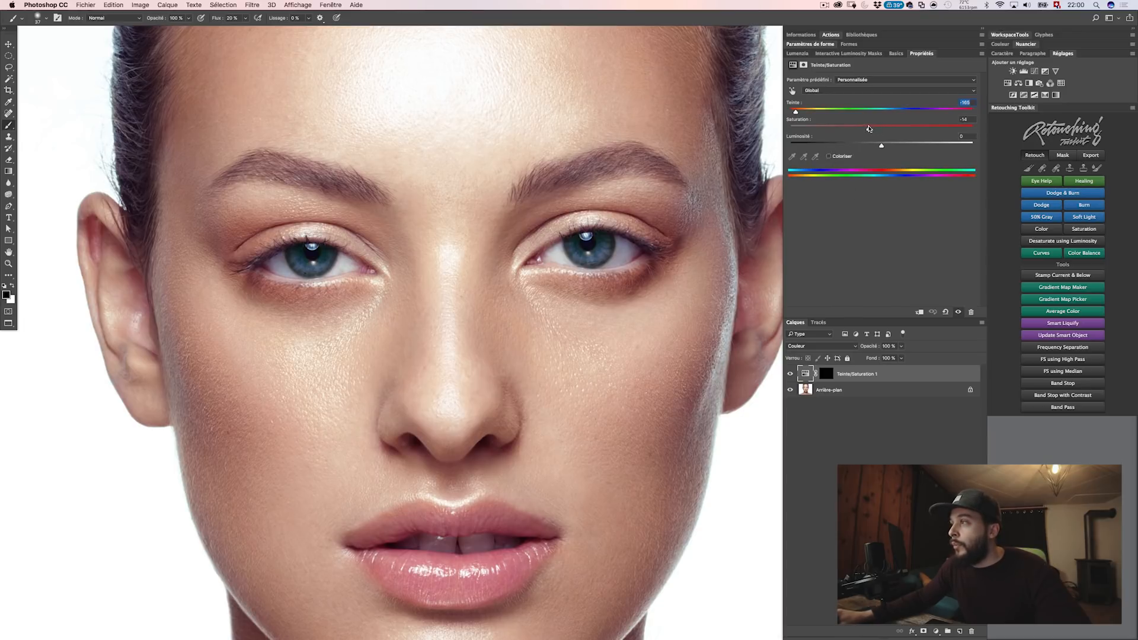
left_click_drag(902, 127, 872, 125)
scroll(572, 243, "down", 5)
scroll(578, 244, "up", 3)
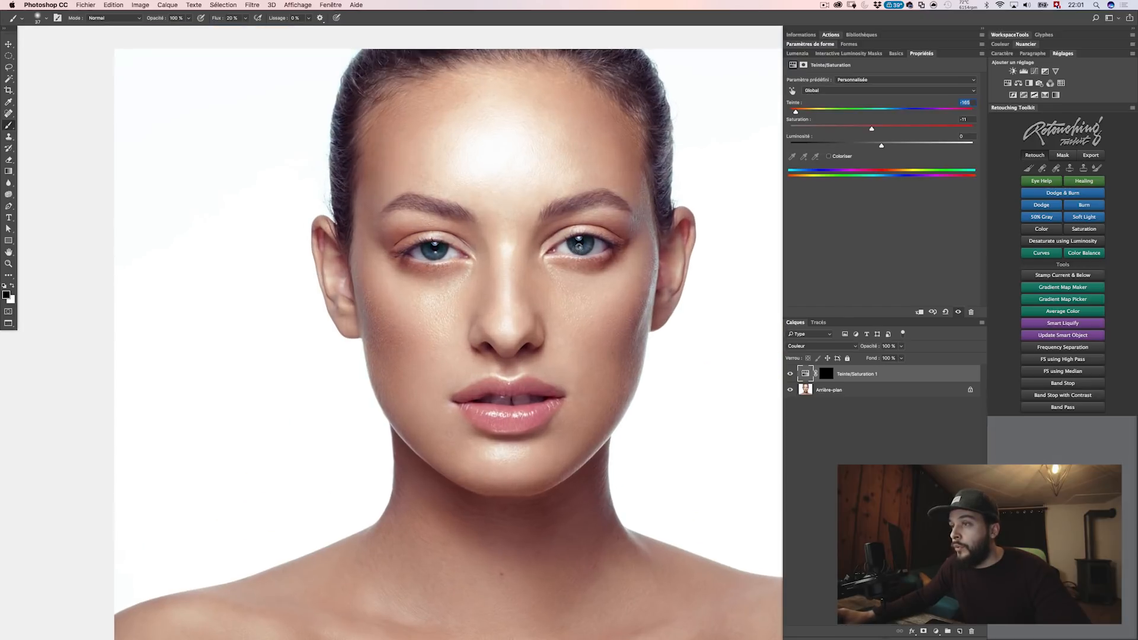
Step: Turn on Colorize for the eyes' Hue/Saturation adjustment and set its hue to about 207
left_click(829, 156)
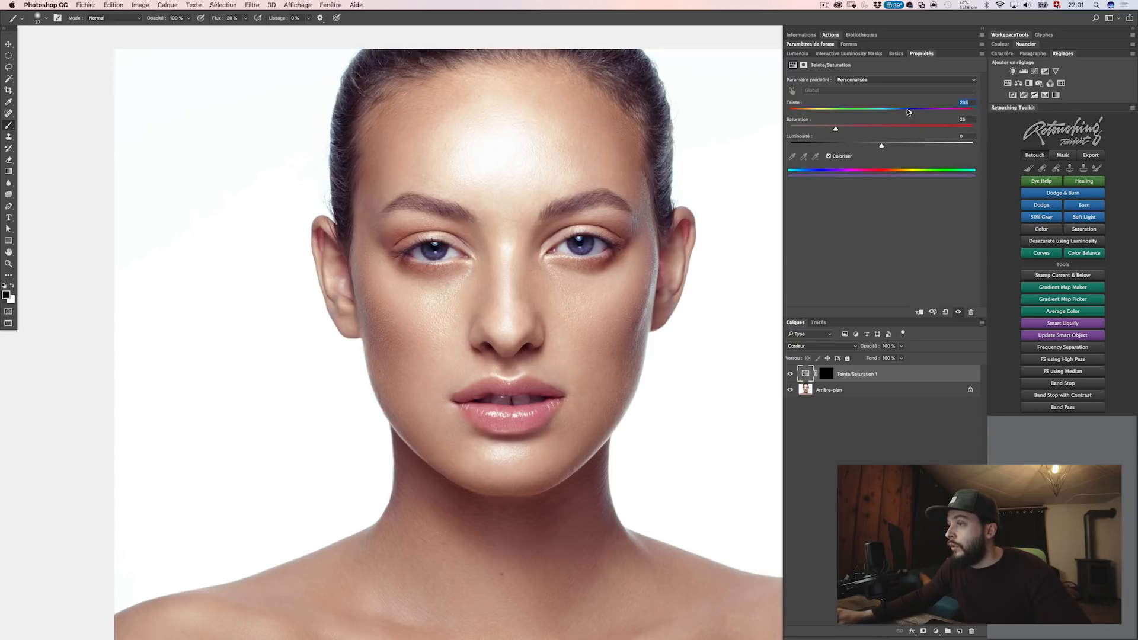
left_click_drag(908, 111, 888, 110)
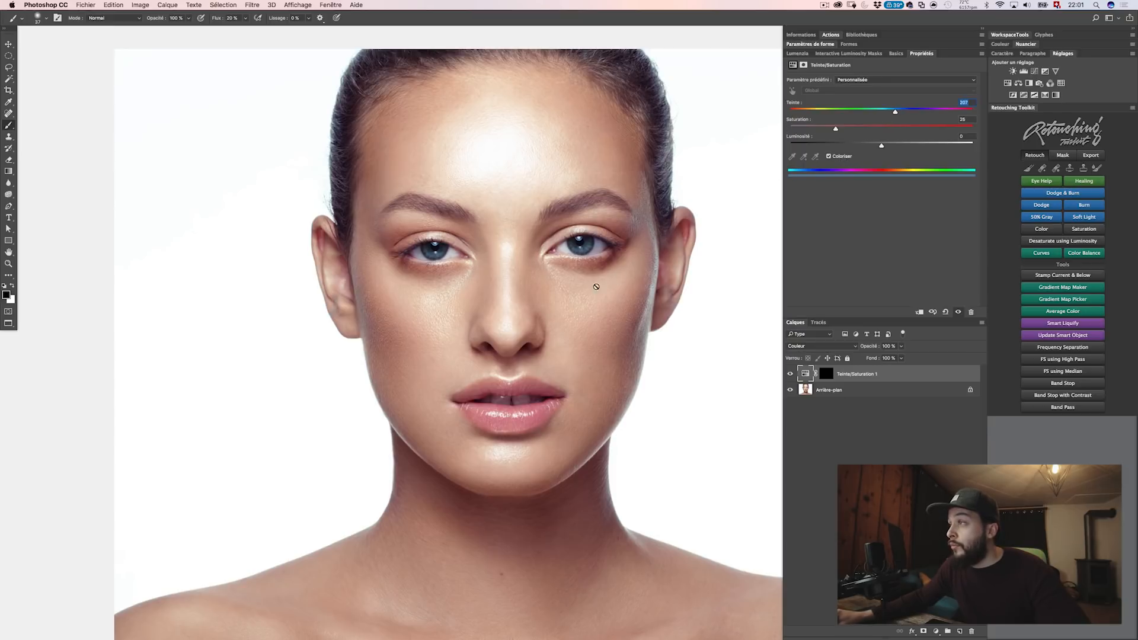
Step: Touch up the adjustment's layer mask around the pupil of the eye on the image's left with a small brush stroke
scroll(557, 248, "up", 5)
scroll(557, 249, "up", 3)
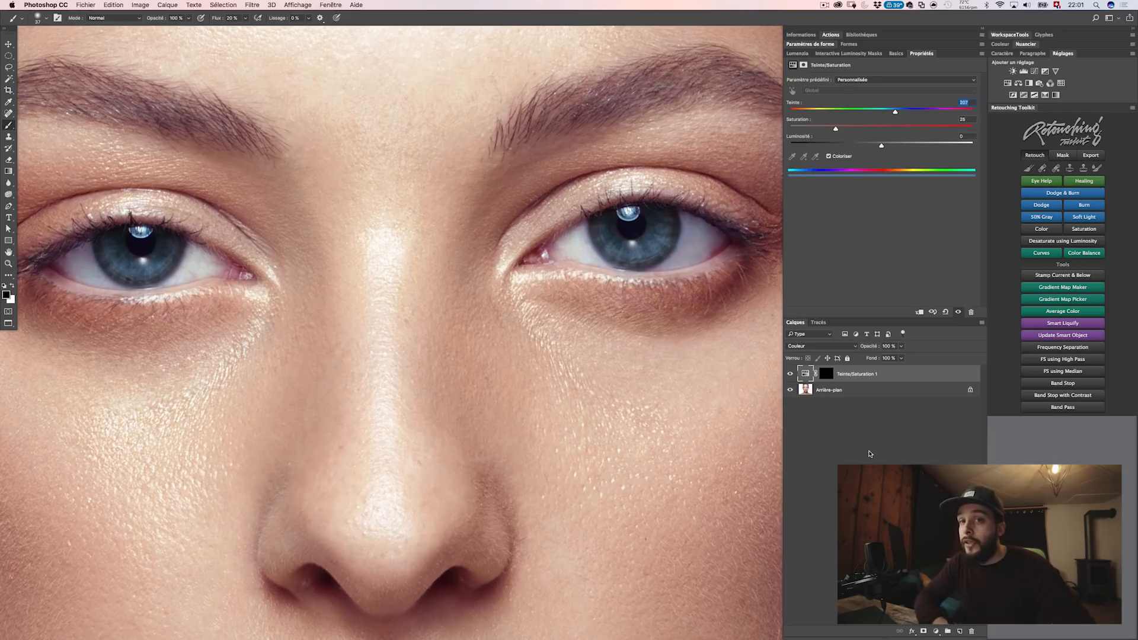
left_click(830, 379)
left_click_drag(136, 247, 131, 249)
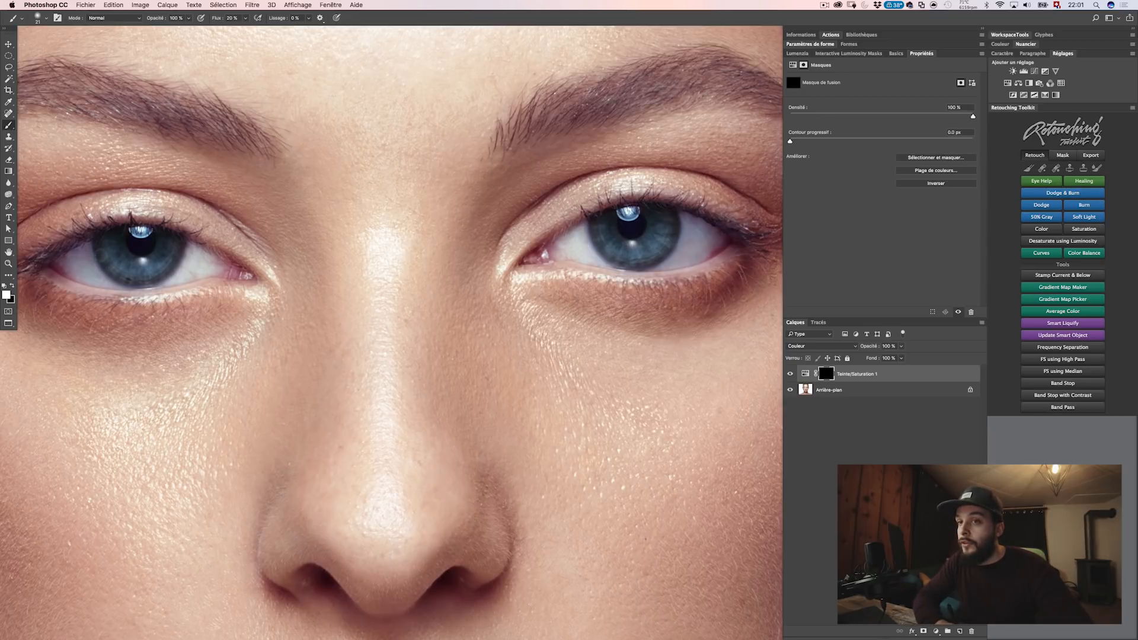
key("x")
key("super+0")
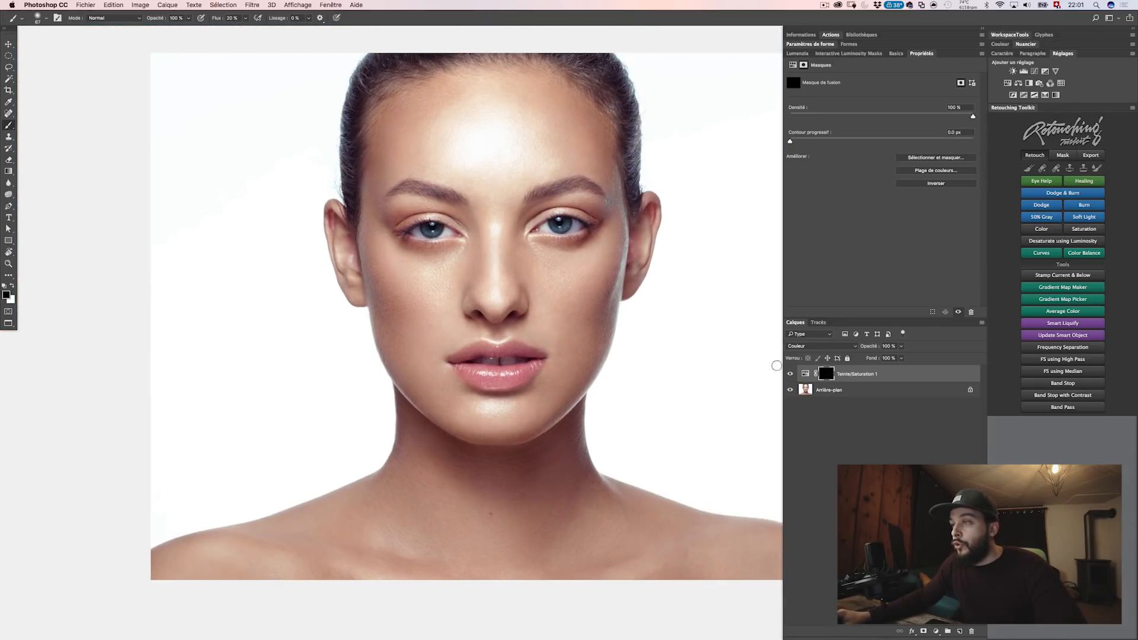
Step: Shift the eye adjustment's hue to about 198 and reduce the adjustment layer's opacity to 77%
left_click(804, 373)
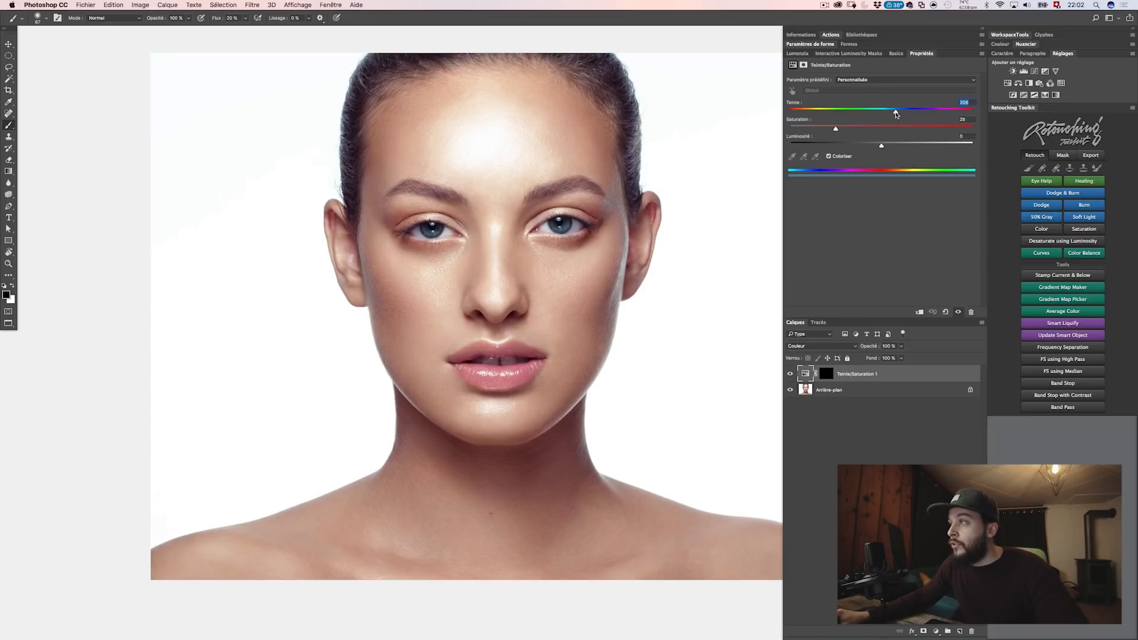
mouse_move(895, 113)
left_mouse_down()
mouse_move(933, 112)
mouse_move(872, 111)
mouse_move(908, 110)
mouse_move(890, 112)
left_mouse_up()
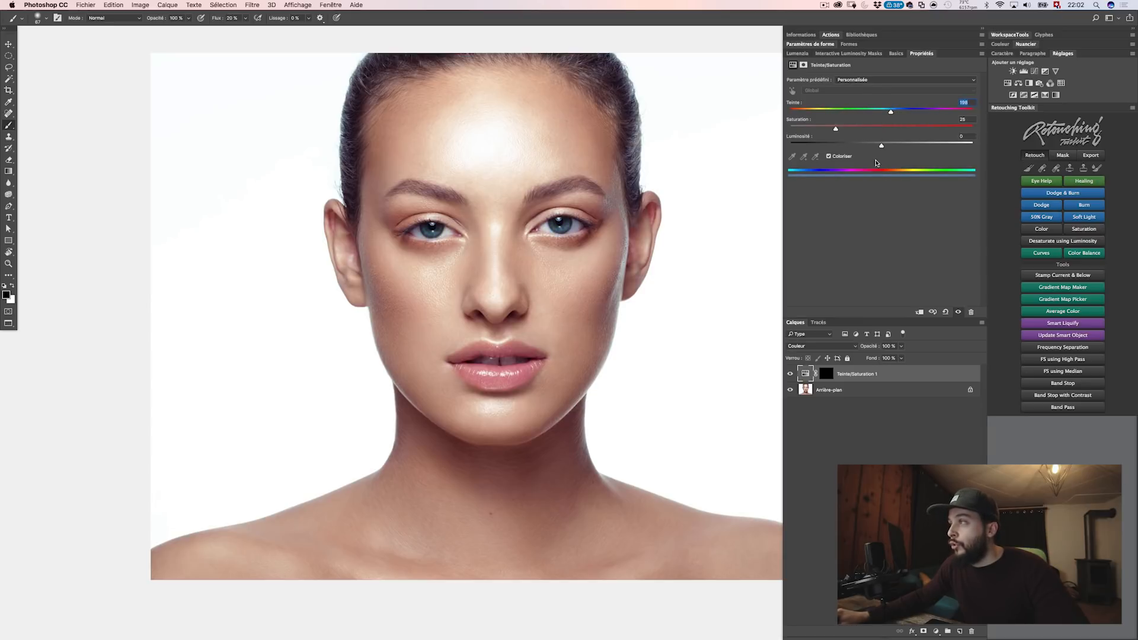
left_click(875, 348)
left_click_drag(872, 348, 867, 347)
left_click_drag(874, 349, 869, 349)
key("Return")
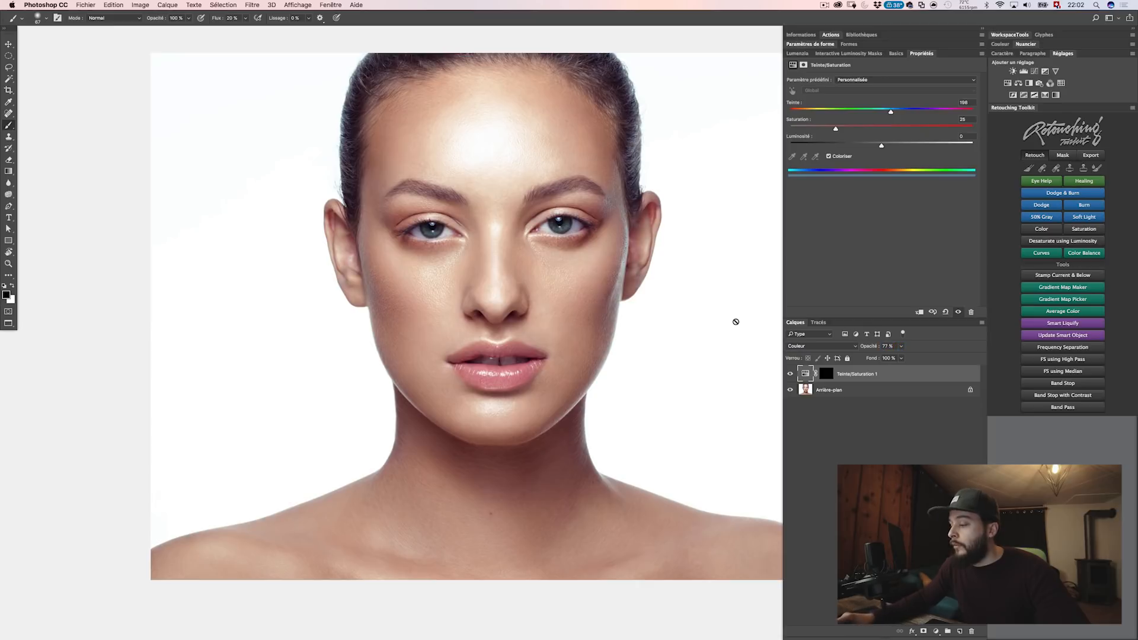
Step: Set the eye adjustment's hue to 223 and check the eyes in the whole portrait
left_click_drag(735, 321, 721, 319)
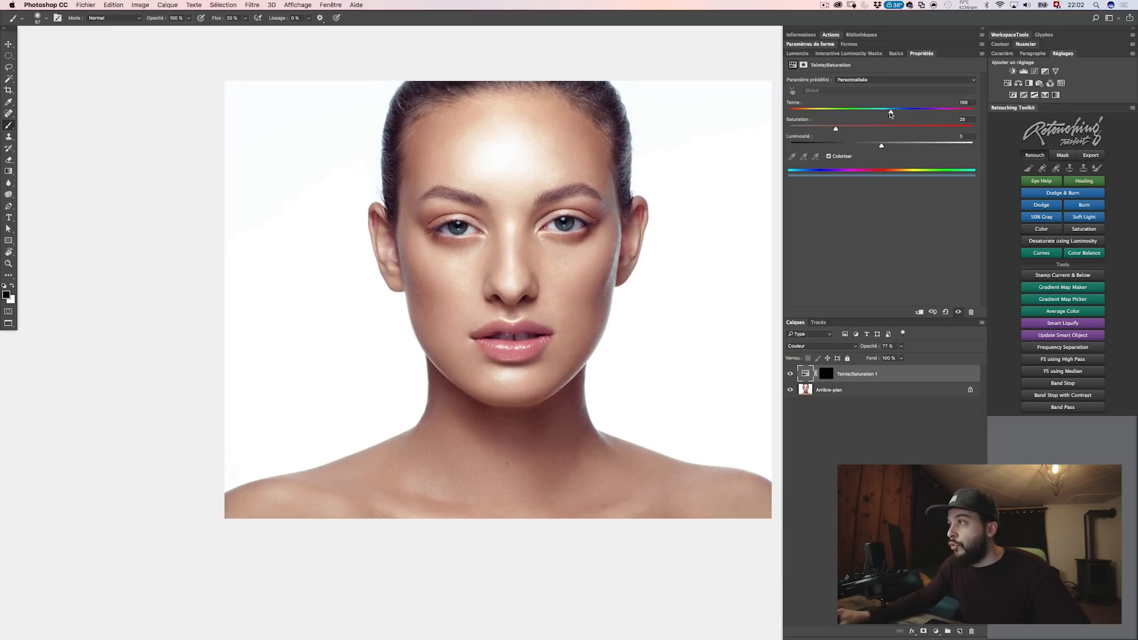
left_click_drag(891, 113, 904, 115)
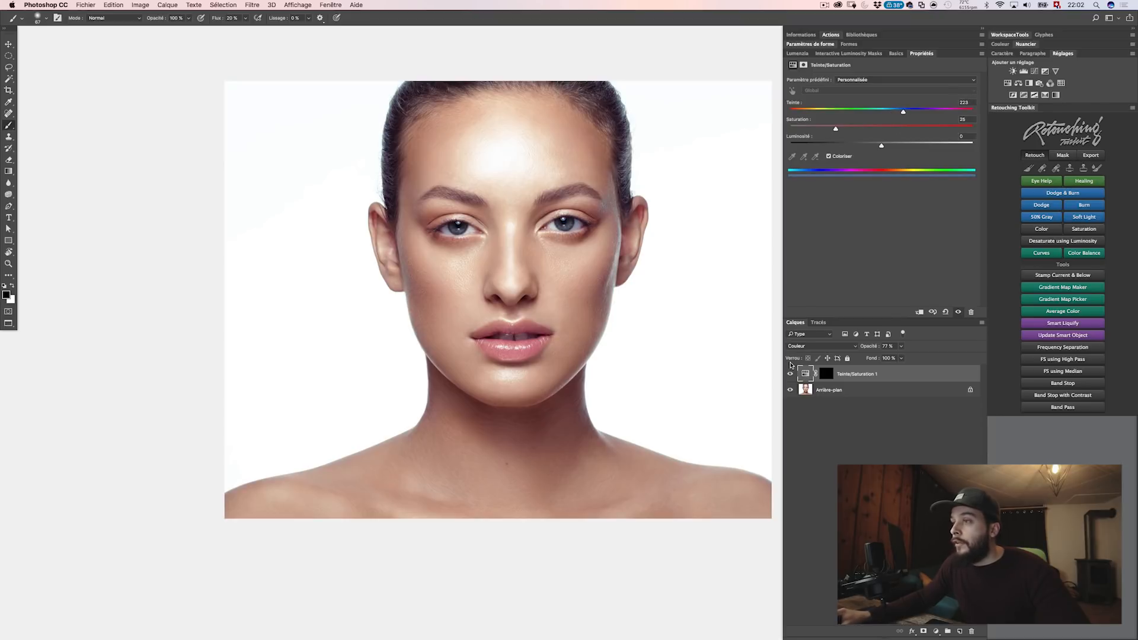
scroll(601, 309, "down", 1)
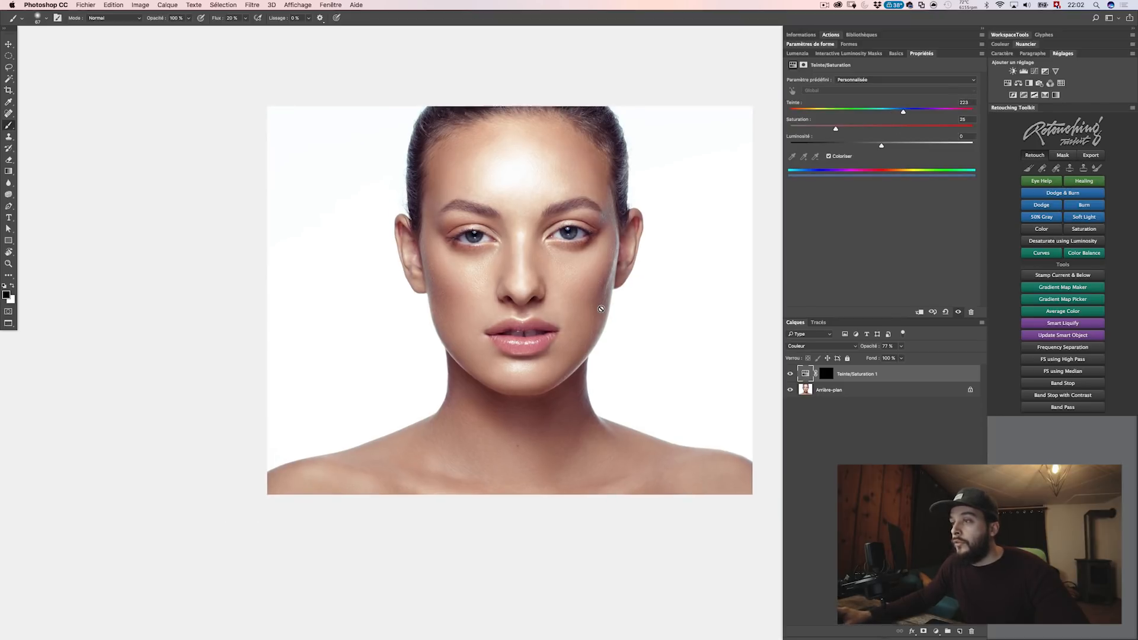